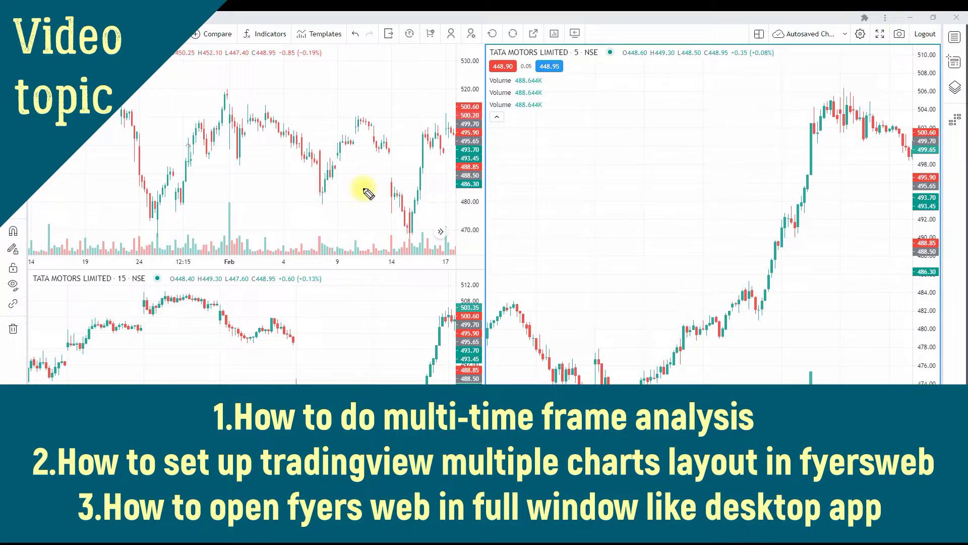
# Step: Mark the layout button, Fyers web address, hourly price swings and open page with the screen pen
pyautogui.moveTo(406, 21)
pyautogui.mouseDown()
pyautogui.moveTo(407, 53)
pyautogui.moveTo(415, 44)
pyautogui.mouseUp()
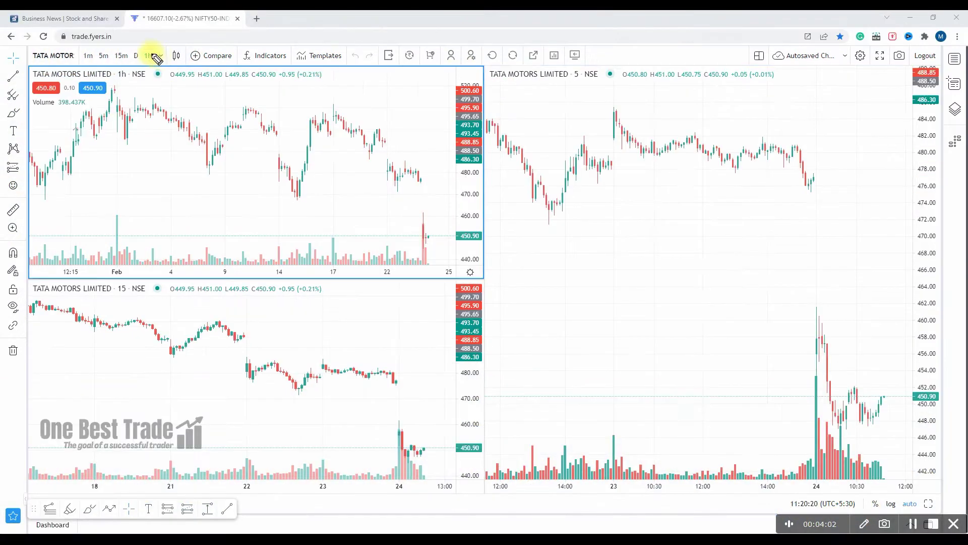
pyautogui.moveTo(134, 36); pyautogui.dragTo(153, 36)
pyautogui.moveTo(188, 106)
pyautogui.mouseDown()
pyautogui.moveTo(177, 126)
pyautogui.moveTo(220, 112)
pyautogui.moveTo(234, 127)
pyautogui.mouseUp()
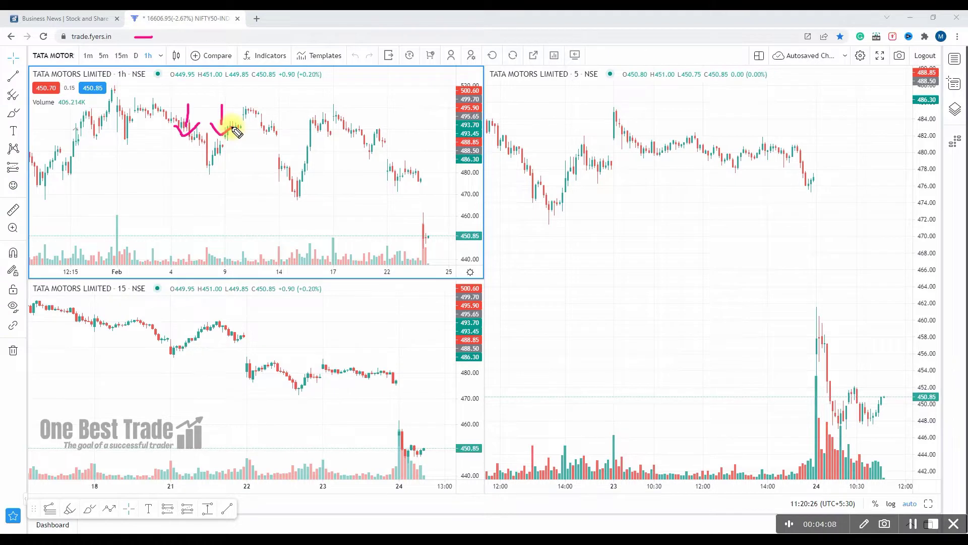
pyautogui.moveTo(341, 15)
pyautogui.mouseDown()
pyautogui.moveTo(347, 31)
pyautogui.moveTo(347, 23)
pyautogui.mouseUp()
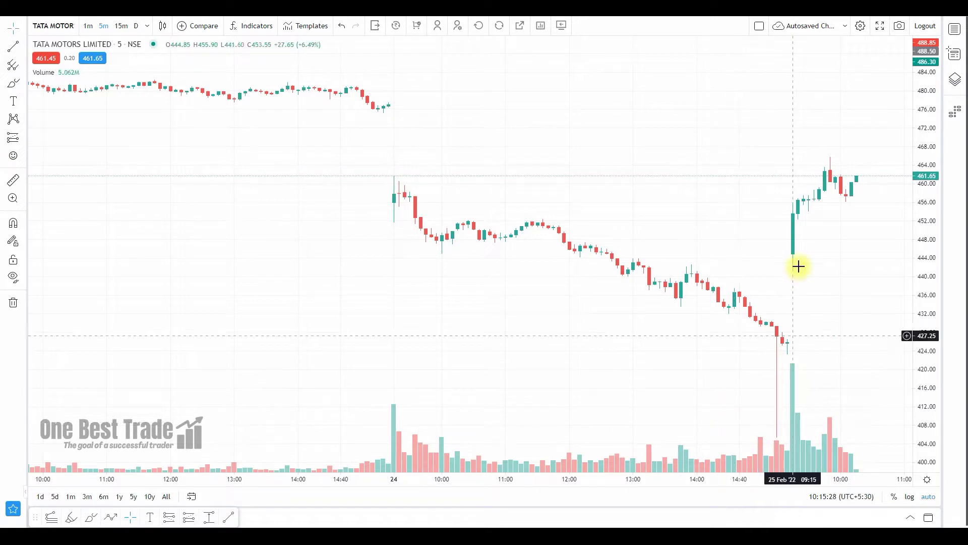
# Step: Choose the three-chart layout with two stacked left panes and one tall right pane
pyautogui.click(760, 27)
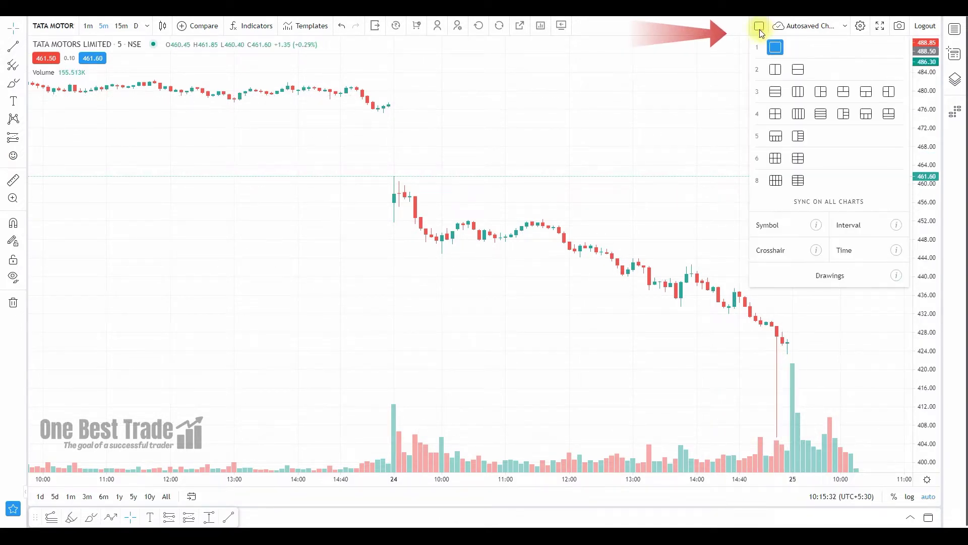
pyautogui.click(887, 94)
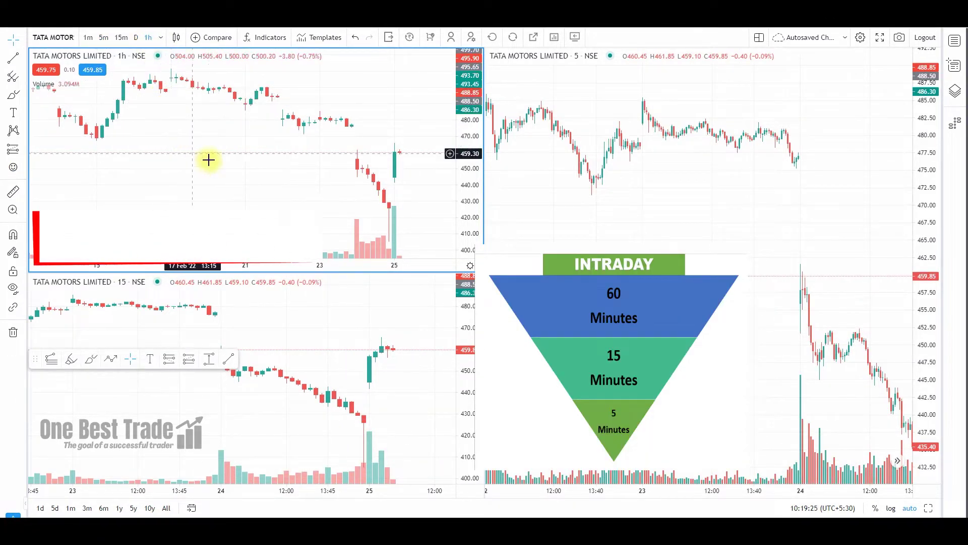
pyautogui.click(296, 331)
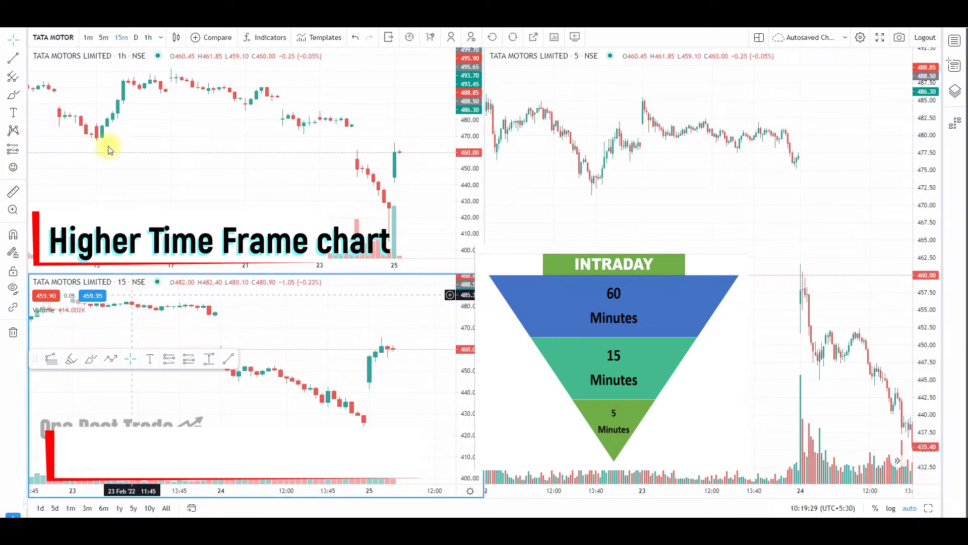
pyautogui.click(661, 231)
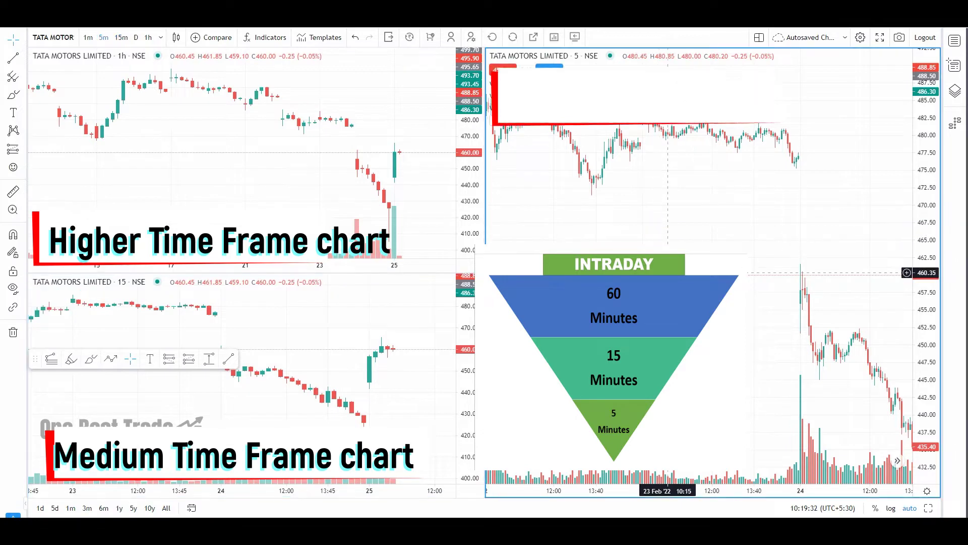
pyautogui.scroll(2, 661, 231)
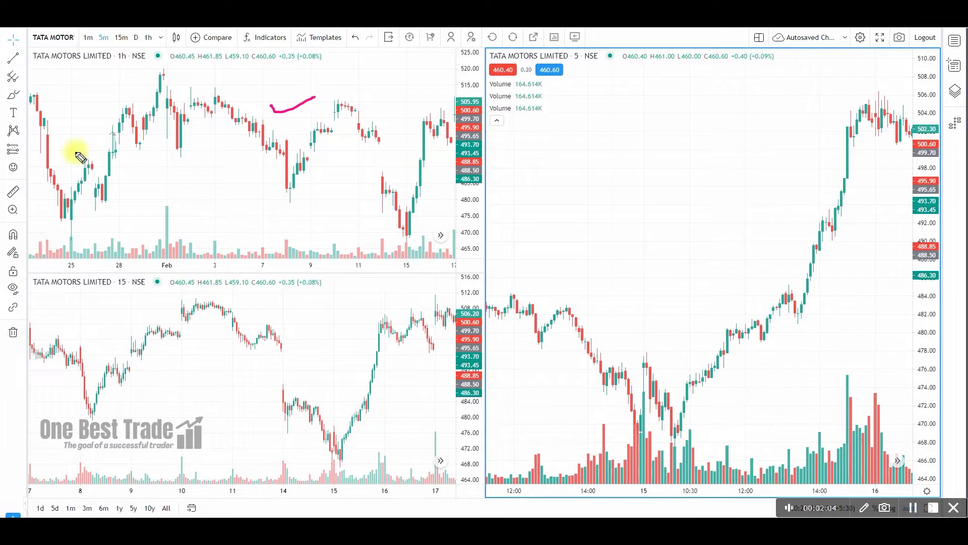
pyautogui.moveTo(74, 215)
pyautogui.mouseDown()
pyautogui.moveTo(59, 228)
pyautogui.moveTo(74, 215)
pyautogui.mouseUp()
pyautogui.moveTo(408, 214)
pyautogui.mouseDown()
pyautogui.moveTo(417, 233)
pyautogui.moveTo(409, 215)
pyautogui.mouseUp()
pyautogui.moveTo(149, 100); pyautogui.dragTo(211, 96)
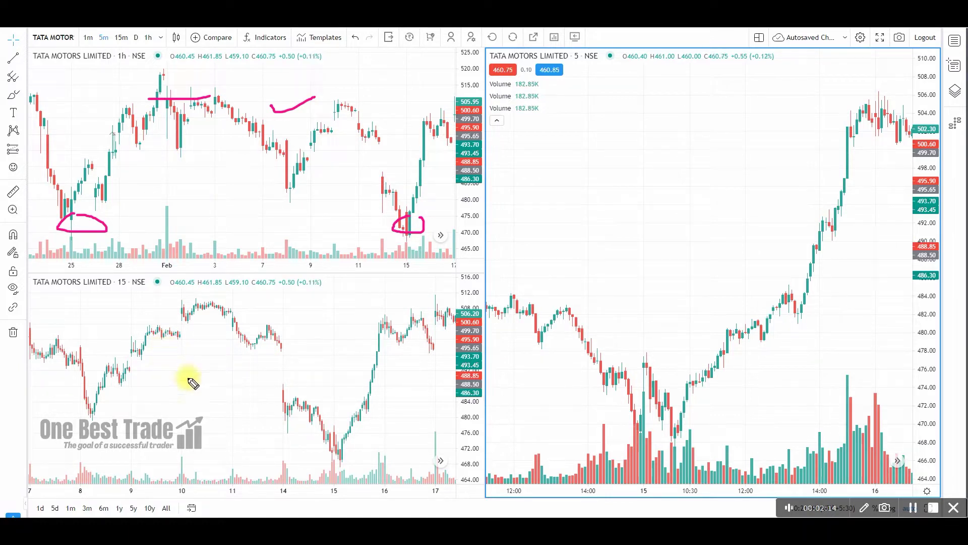
pyautogui.moveTo(328, 446)
pyautogui.mouseDown()
pyautogui.moveTo(335, 411)
pyautogui.moveTo(356, 415)
pyautogui.moveTo(363, 397)
pyautogui.moveTo(376, 406)
pyautogui.moveTo(382, 335)
pyautogui.mouseUp()
pyautogui.moveTo(640, 234); pyautogui.dragTo(696, 228)
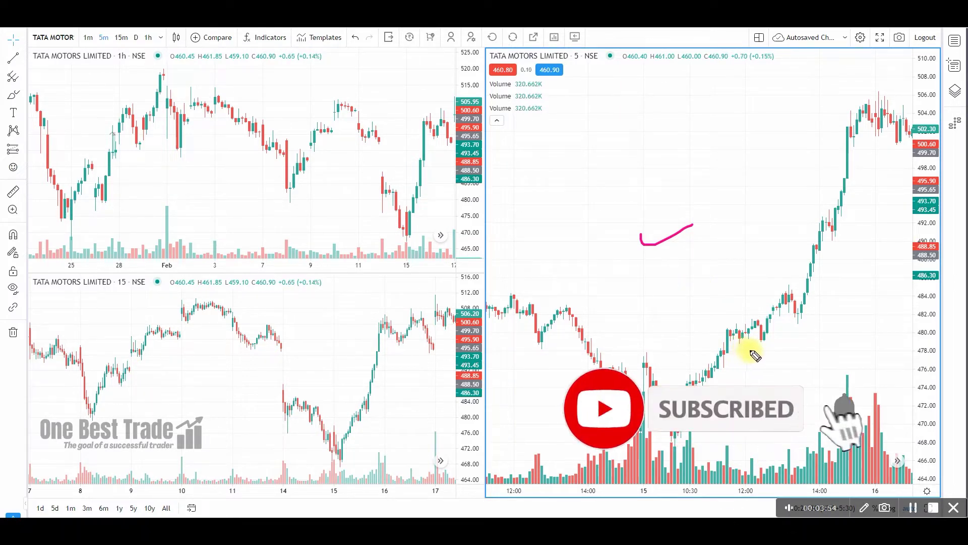
pyautogui.moveTo(766, 329)
pyautogui.mouseDown()
pyautogui.moveTo(752, 346)
pyautogui.moveTo(785, 288)
pyautogui.moveTo(807, 309)
pyautogui.moveTo(806, 328)
pyautogui.moveTo(827, 231)
pyautogui.mouseUp()
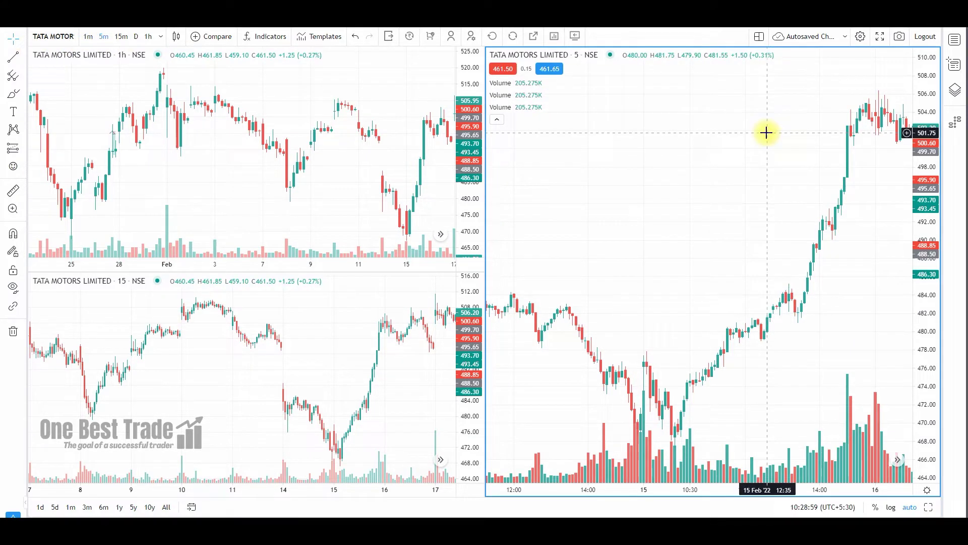
# Step: Sync the symbol across all charts, show the Nifty 50 watchlist and load ADANIPORTS-EQ
pyautogui.click(759, 36)
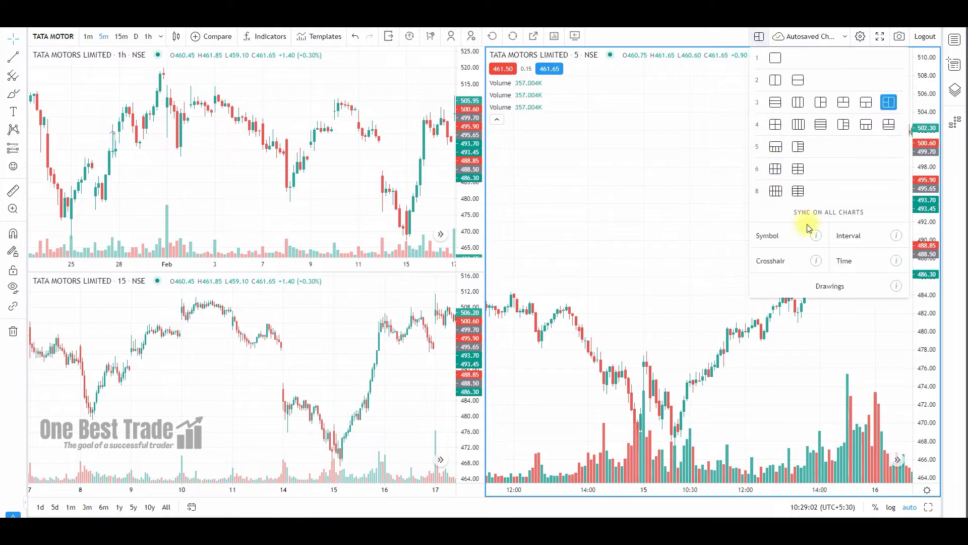
pyautogui.click(785, 238)
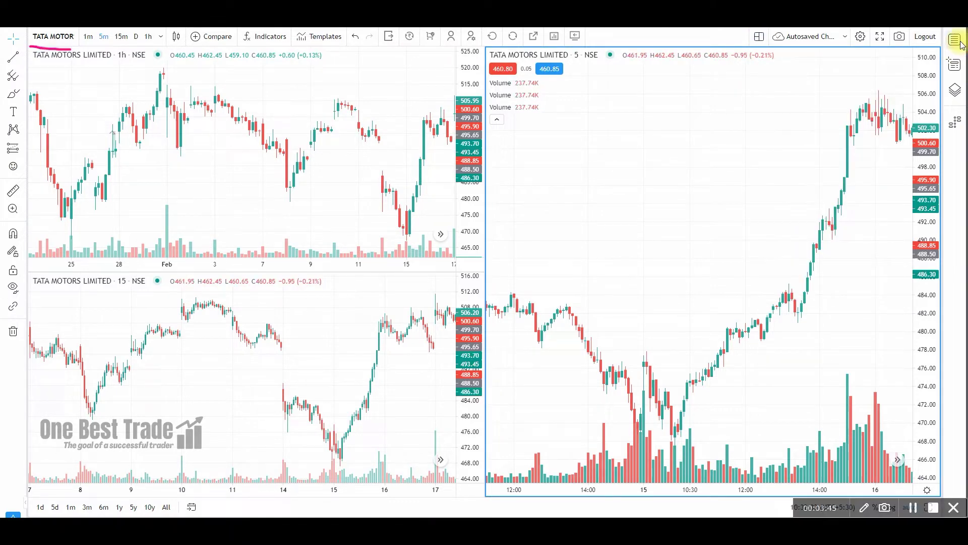
pyautogui.click(957, 42)
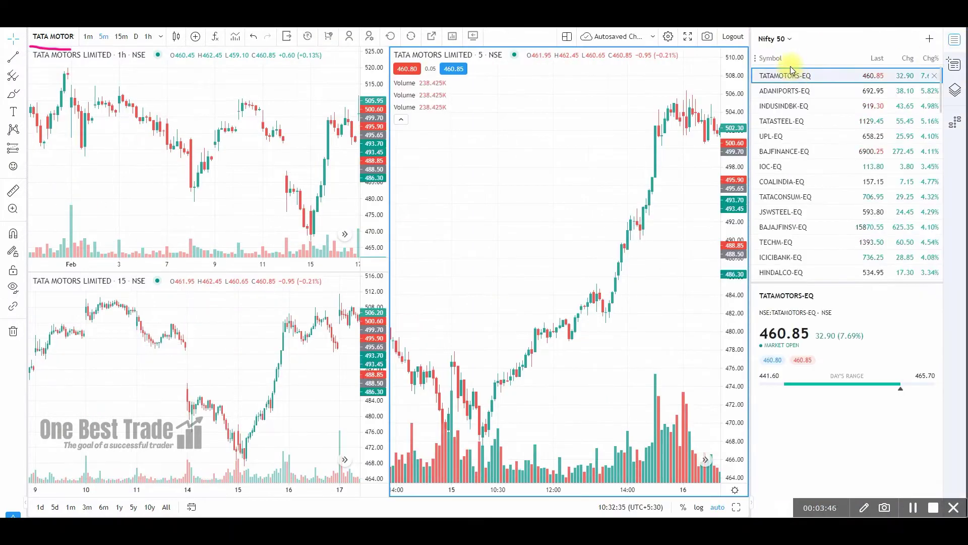
pyautogui.click(790, 38)
pyautogui.scroll(-3, 819, 308)
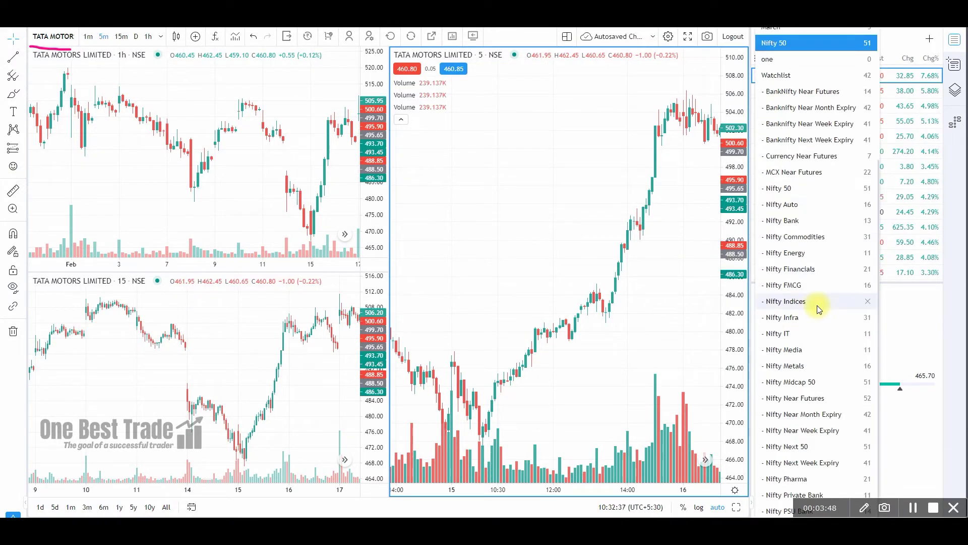
pyautogui.scroll(4, 818, 305)
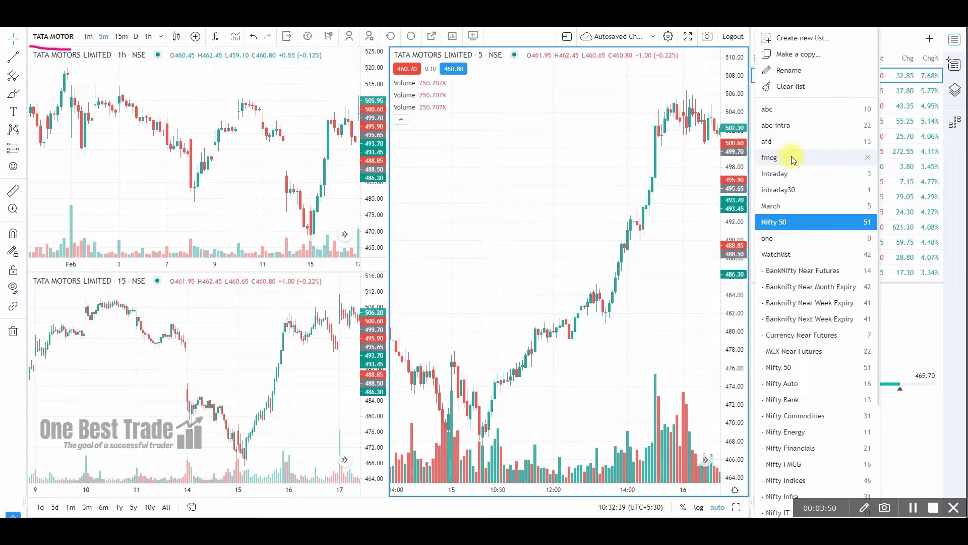
pyautogui.click(783, 222)
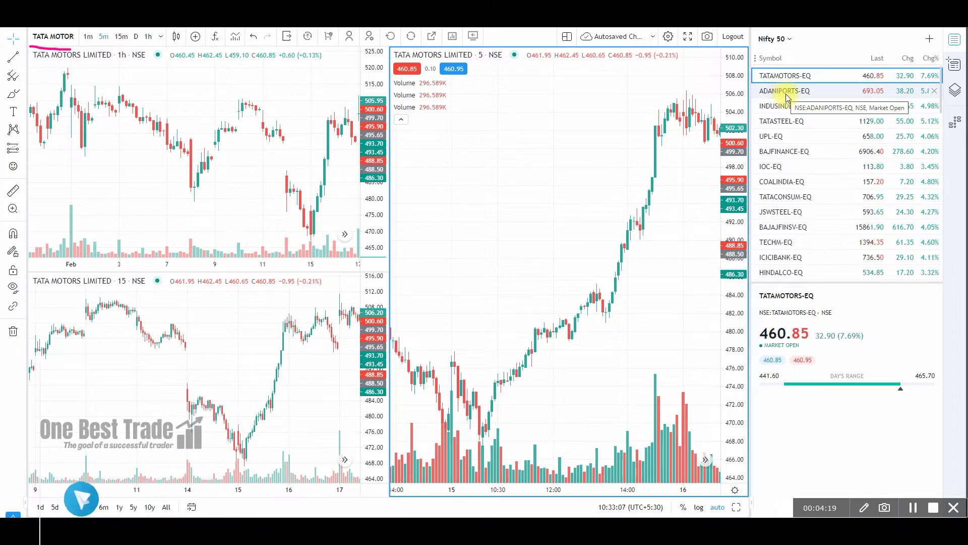
pyautogui.click(787, 96)
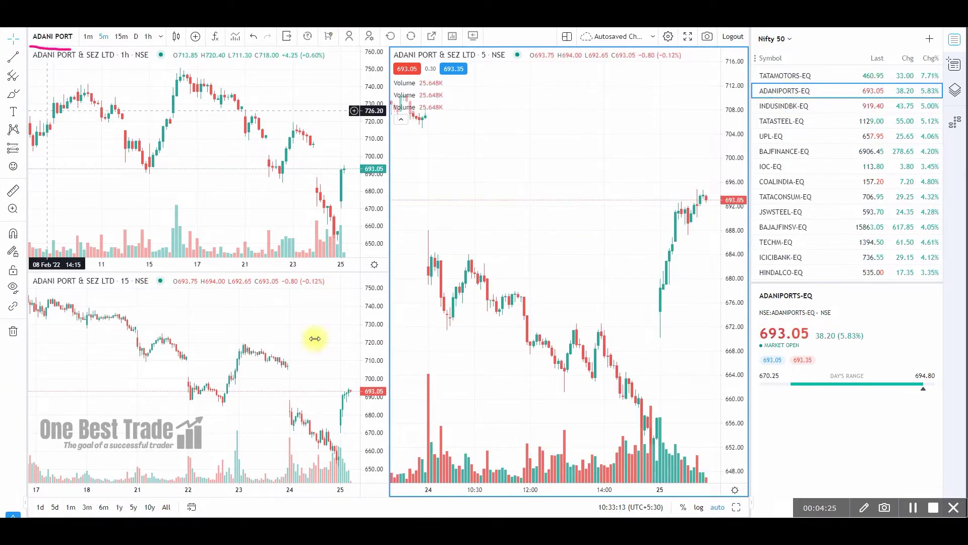
# Step: Load INDUSINDBK-EQ from the watchlist into all three linked charts
pyautogui.click(793, 107)
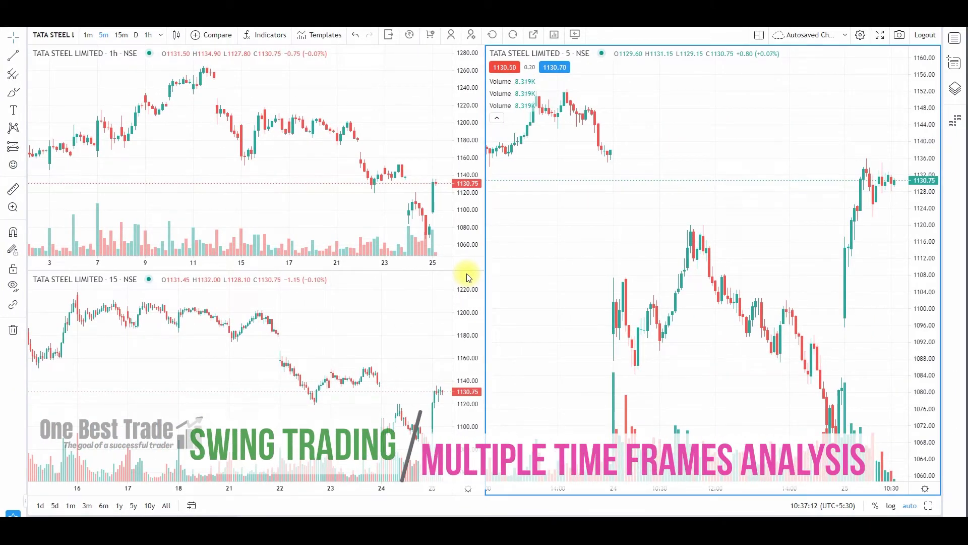
pyautogui.click(142, 157)
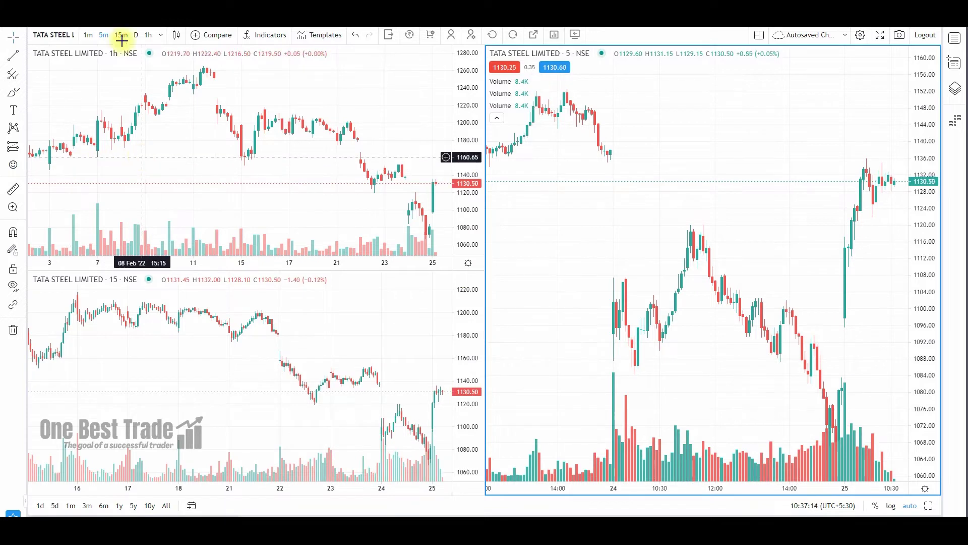
pyautogui.click(138, 35)
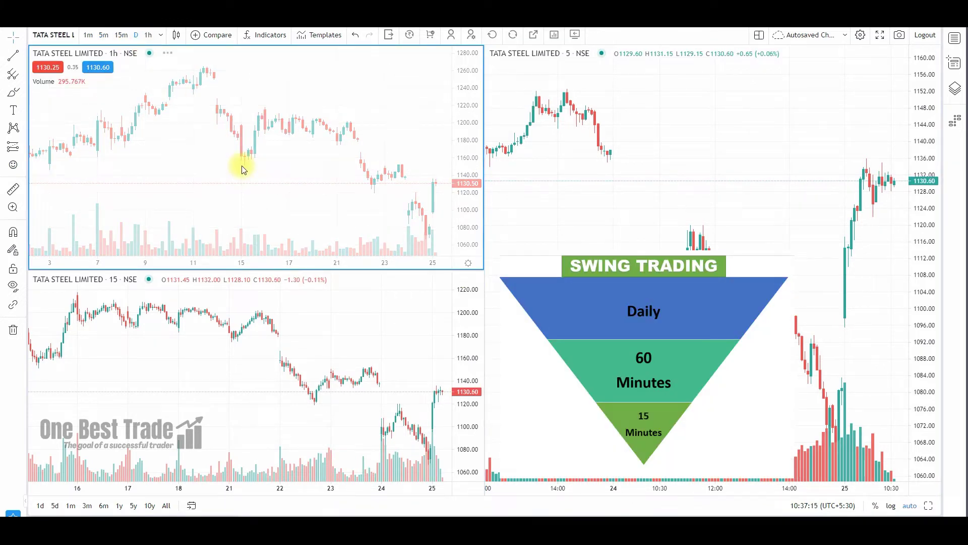
pyautogui.click(245, 361)
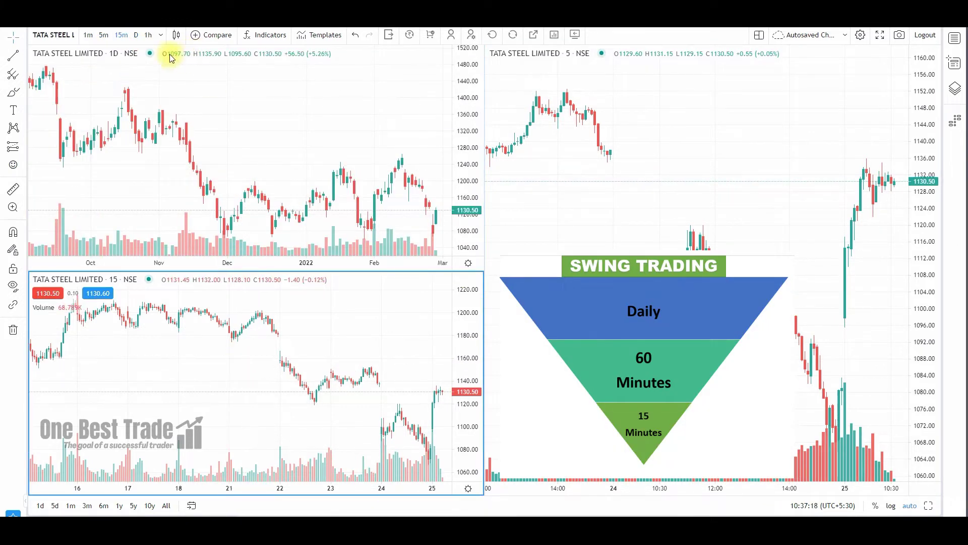
pyautogui.click(148, 35)
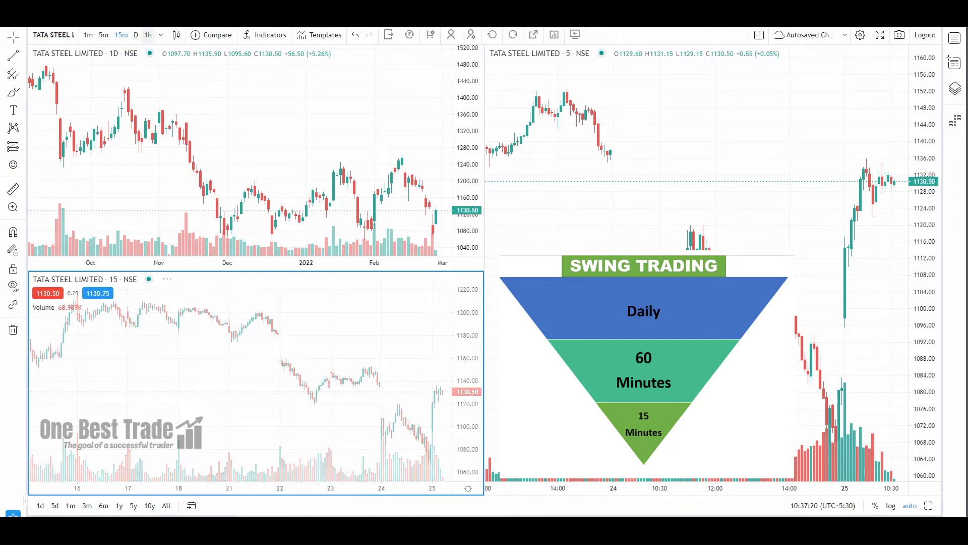
pyautogui.click(629, 208)
pyautogui.click(122, 35)
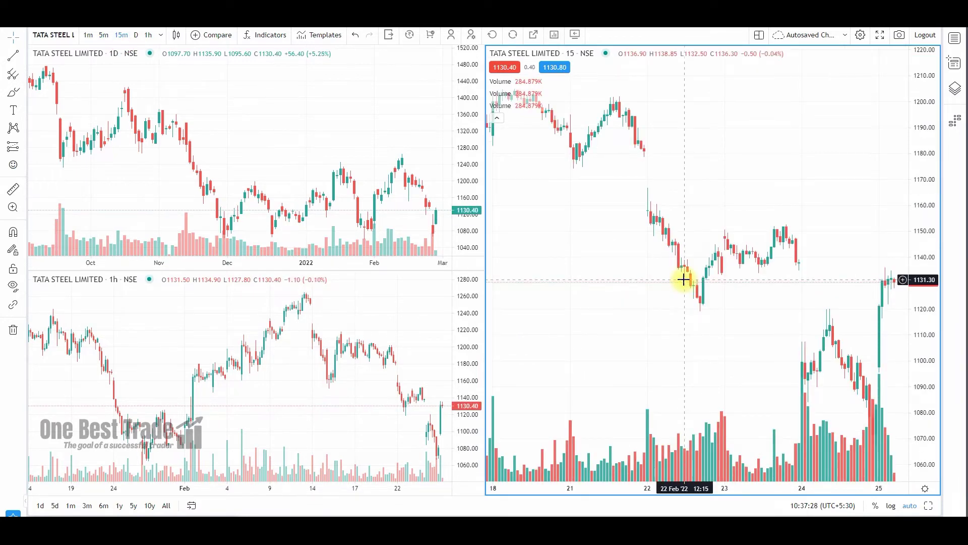
pyautogui.moveTo(221, 122)
pyautogui.mouseDown()
pyautogui.moveTo(233, 142)
pyautogui.moveTo(284, 122)
pyautogui.mouseUp()
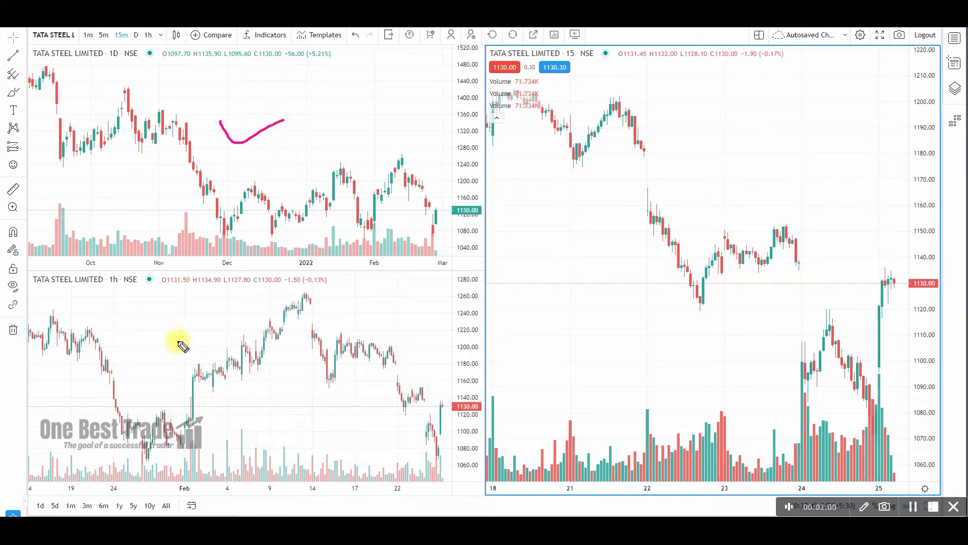
pyautogui.moveTo(164, 338); pyautogui.dragTo(214, 332)
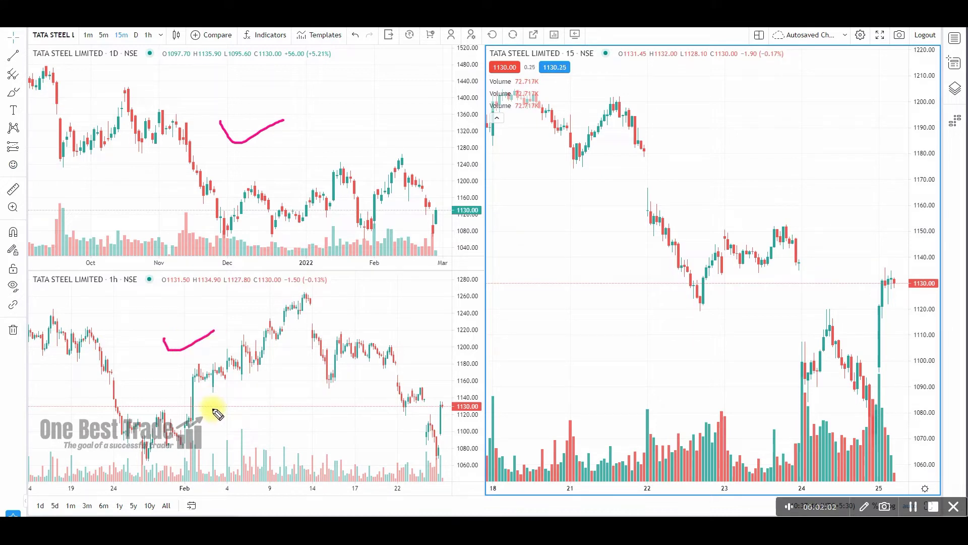
pyautogui.moveTo(568, 257); pyautogui.dragTo(620, 236)
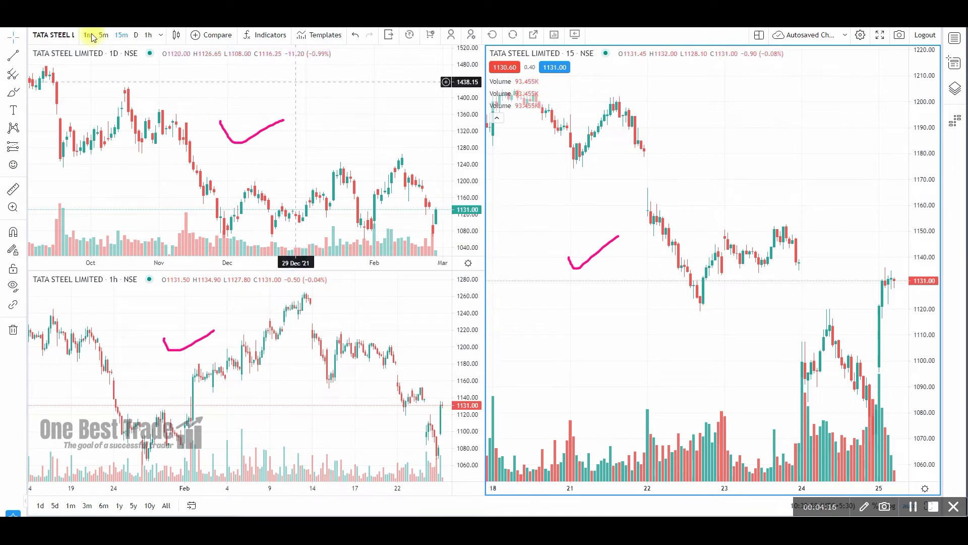
pyautogui.click(56, 35)
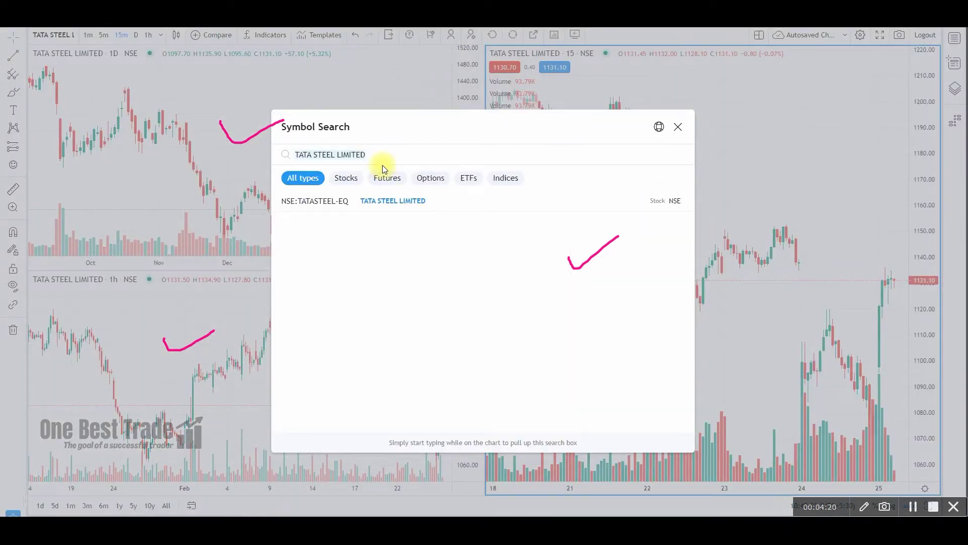
# Step: Search for TVSM and load TVS Motor Company onto all three charts
pyautogui.write('TVSM')
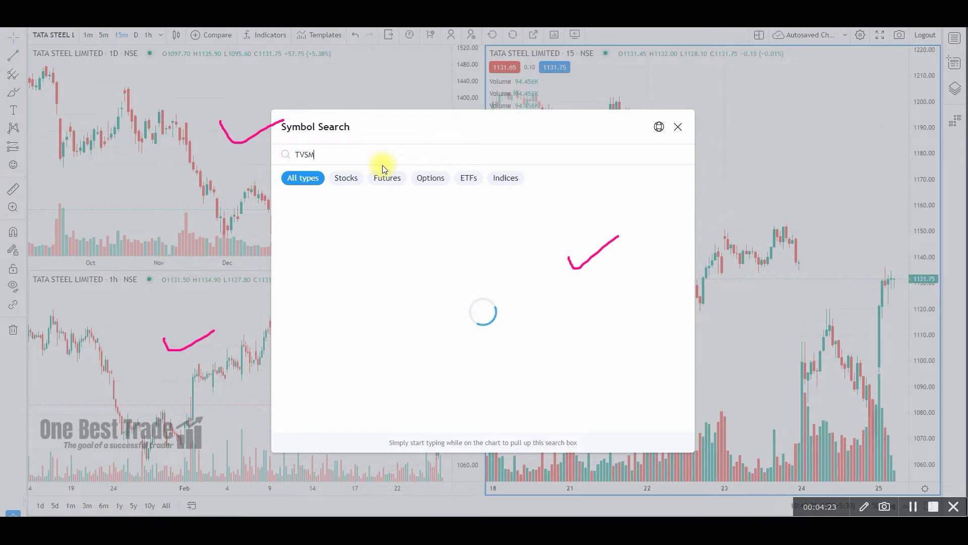
pyautogui.press('BackSpace')
pyautogui.write('M')
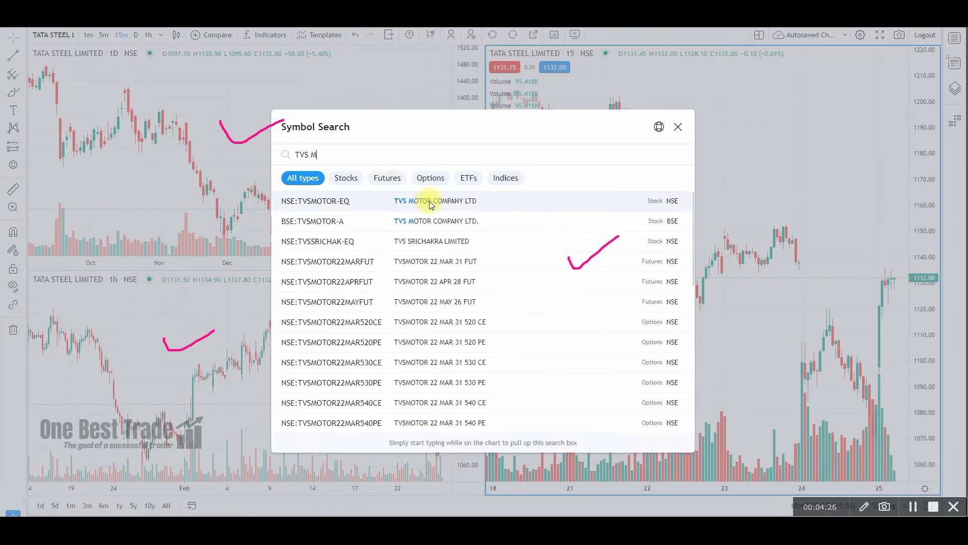
pyautogui.click(429, 201)
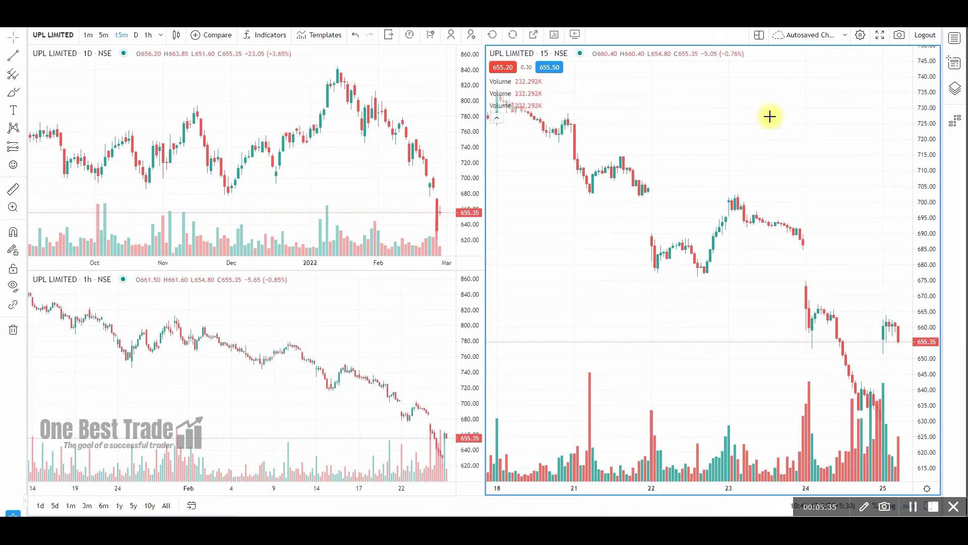
# Step: Load BAJFINANCE-EQ from the Nifty 50 watchlist onto all three charts
pyautogui.click(957, 41)
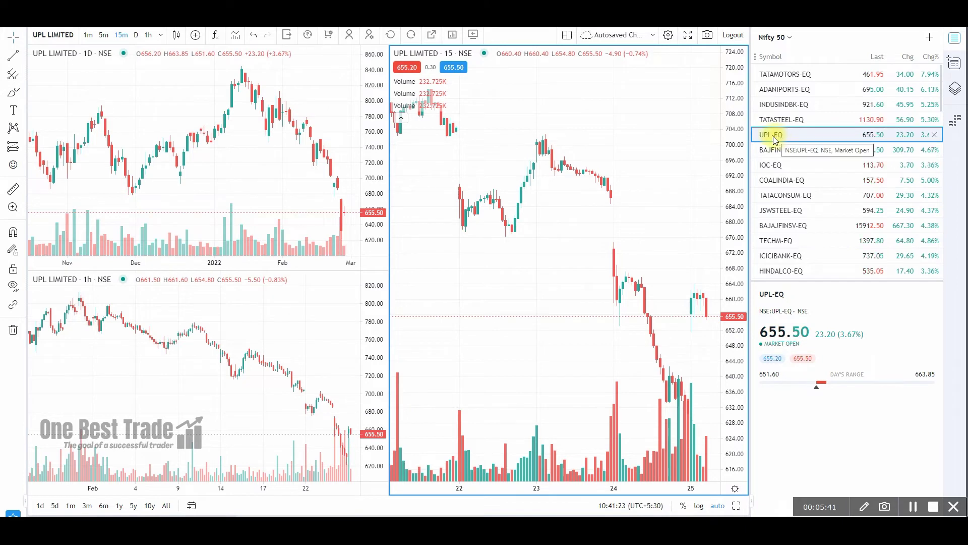
pyautogui.click(771, 151)
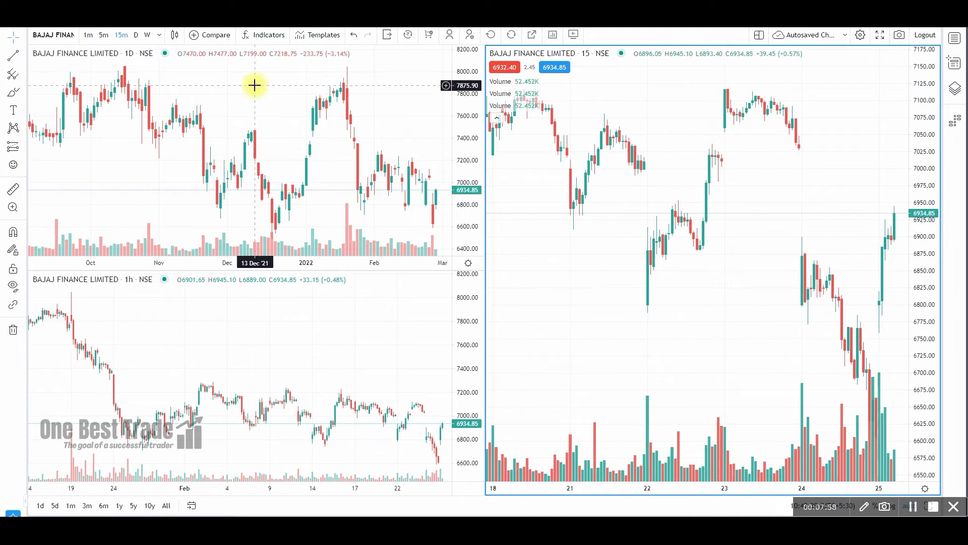
# Step: Switch the lower-left Bajaj Finance chart to the daily interval
pyautogui.click(254, 86)
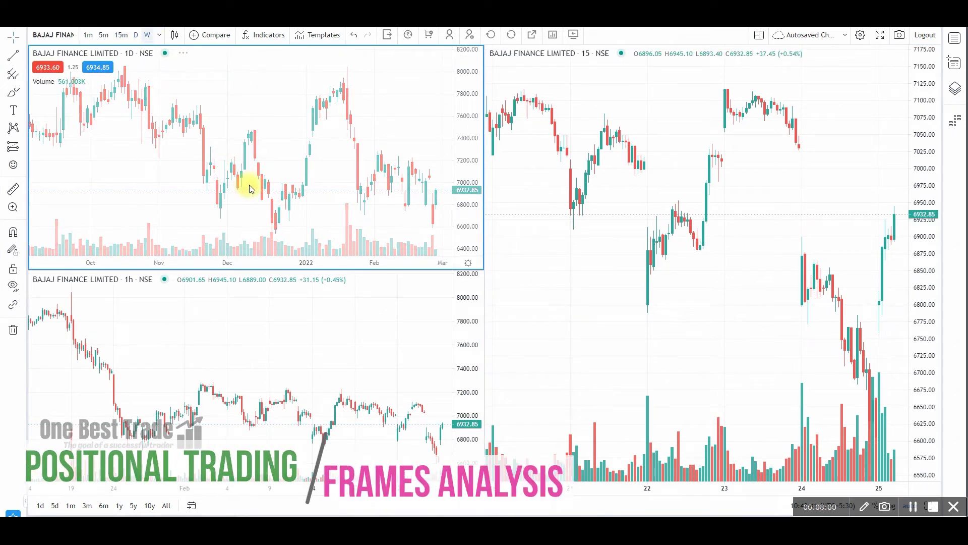
pyautogui.click(233, 324)
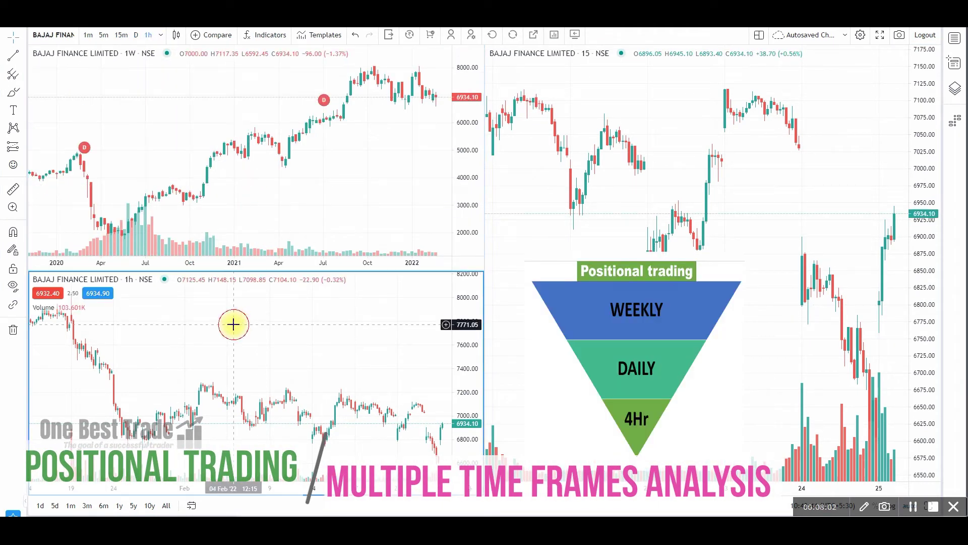
pyautogui.click(136, 35)
# Step: Set the right-hand Bajaj Finance chart to the 4-hour interval
pyautogui.click(588, 279)
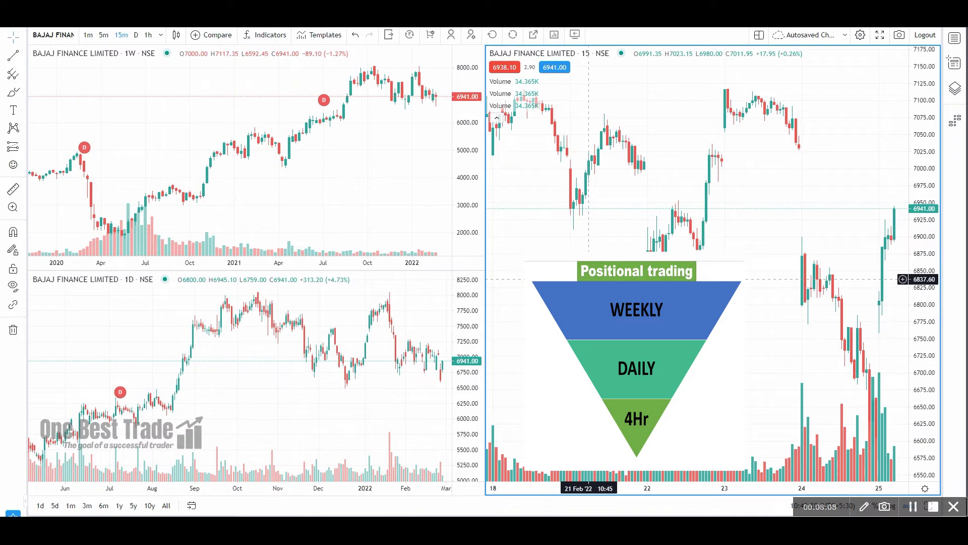
pyautogui.click(161, 35)
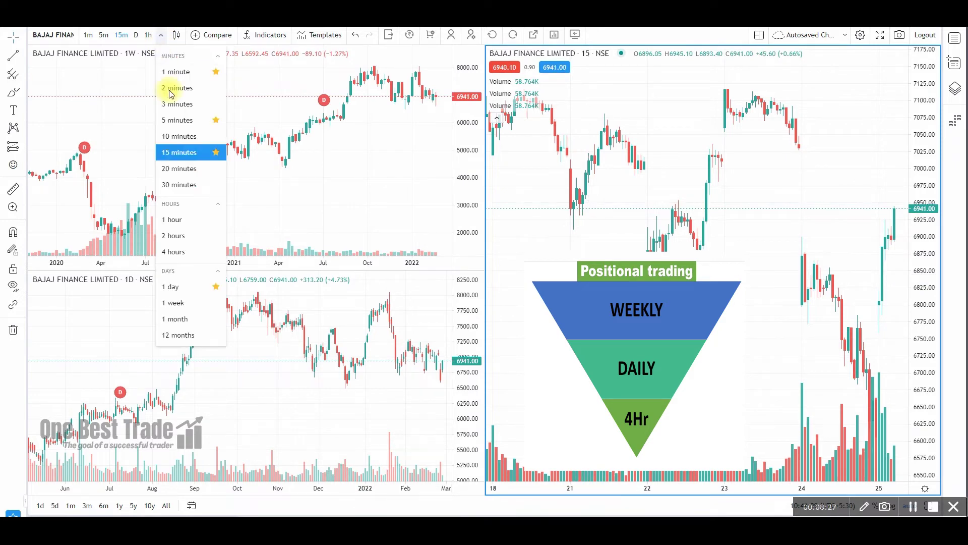
pyautogui.click(180, 251)
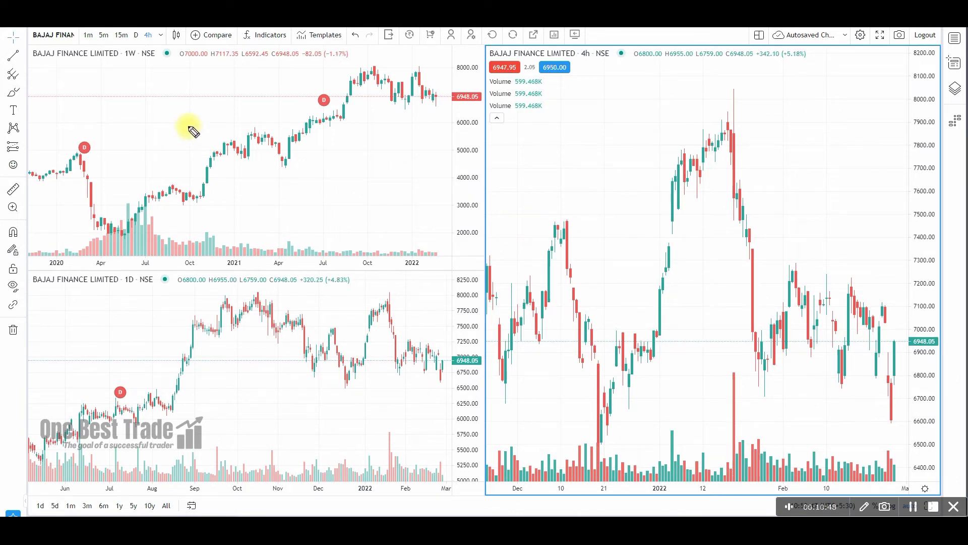
pyautogui.moveTo(191, 125); pyautogui.dragTo(247, 97)
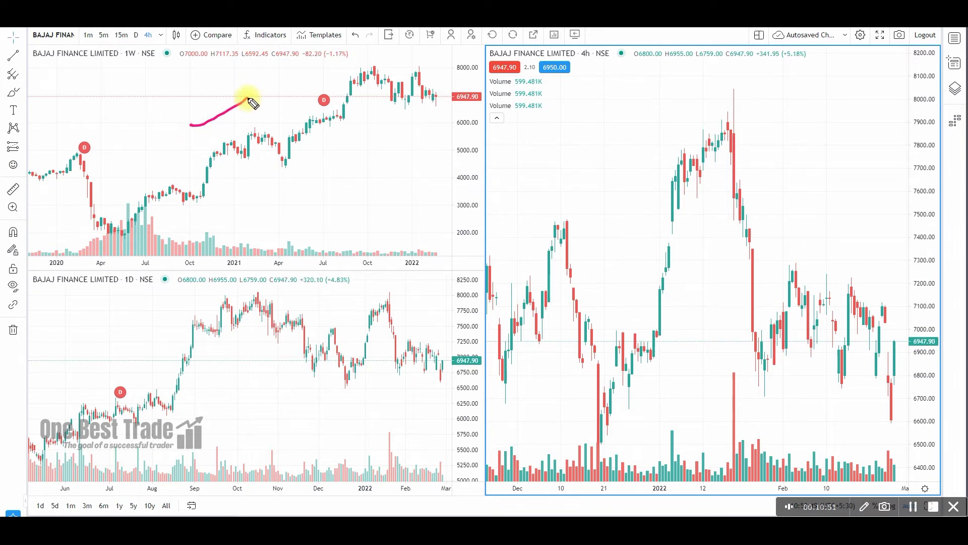
pyautogui.moveTo(243, 382); pyautogui.dragTo(288, 351)
pyautogui.moveTo(631, 213); pyautogui.dragTo(681, 207)
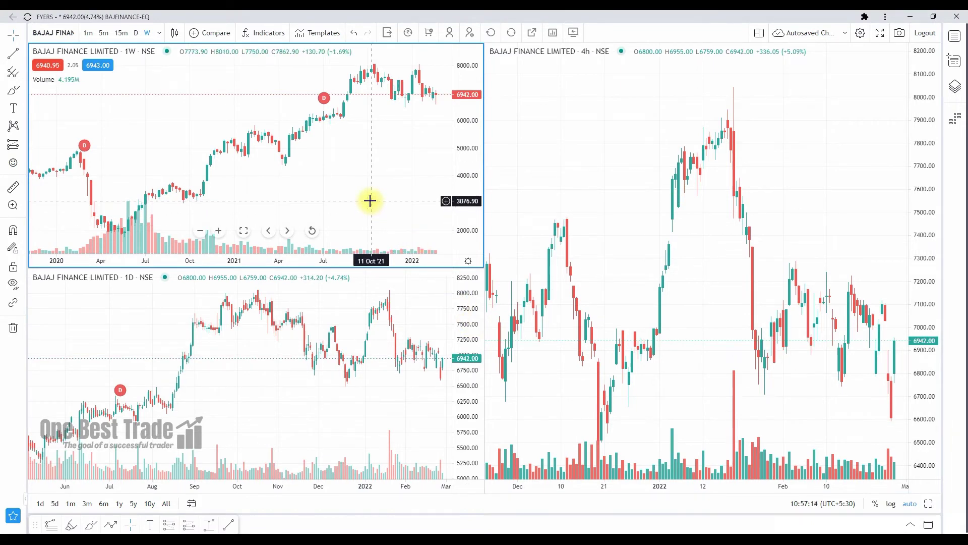
pyautogui.click(928, 504)
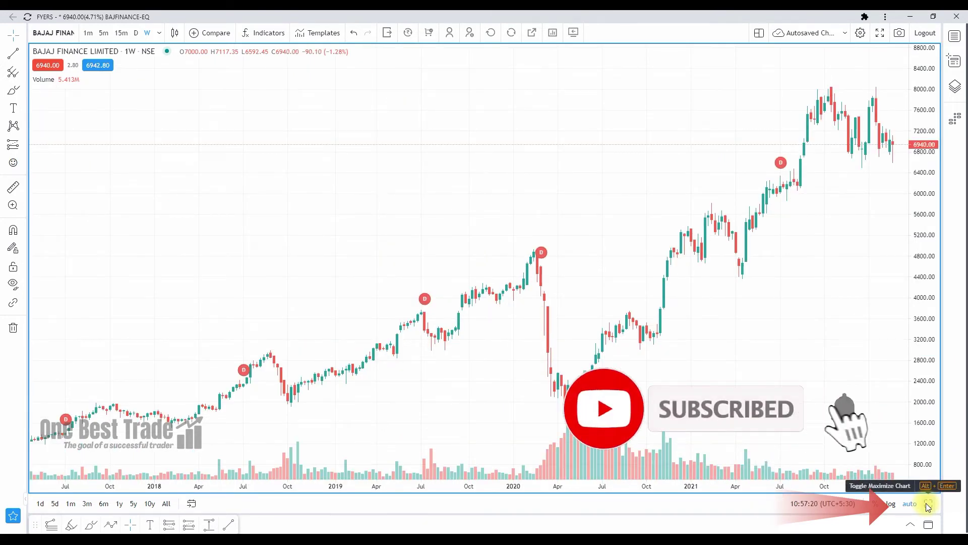
pyautogui.click(928, 504)
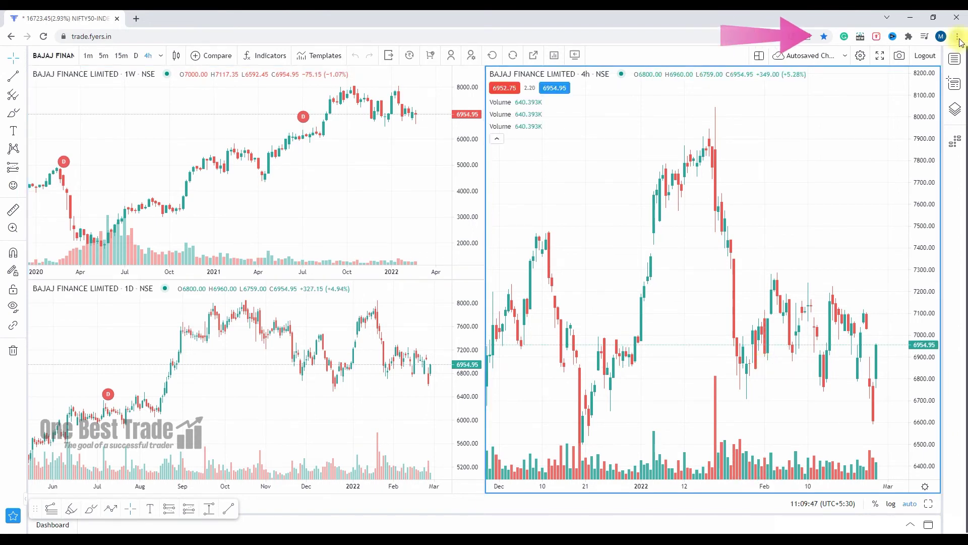
# Step: Create a Chrome shortcut named FYERS that opens as its own window
pyautogui.click(958, 36)
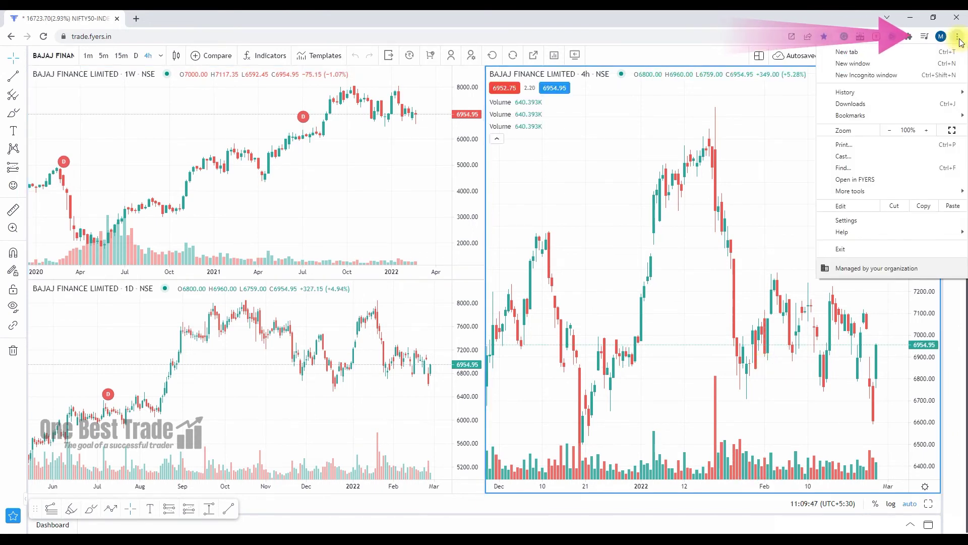
pyautogui.moveTo(935, 190)
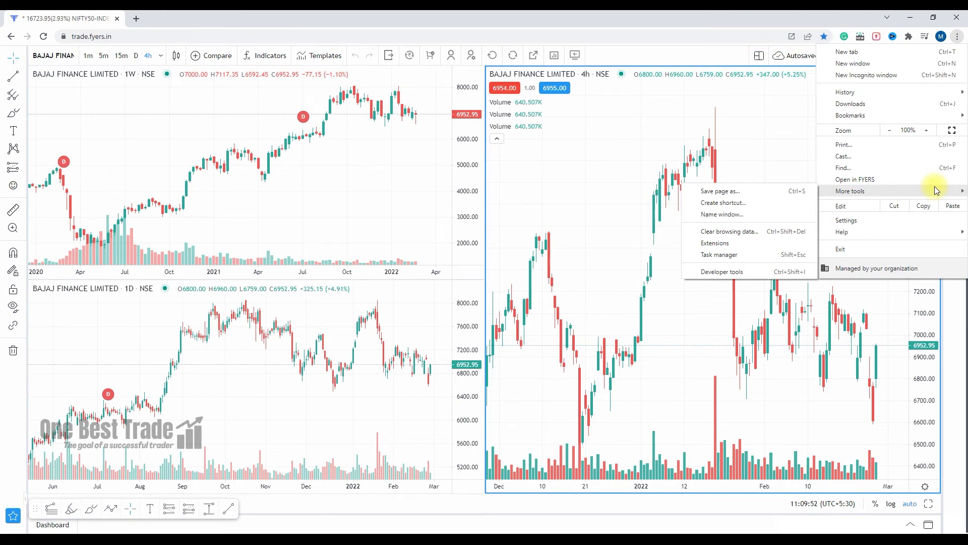
pyautogui.click(747, 202)
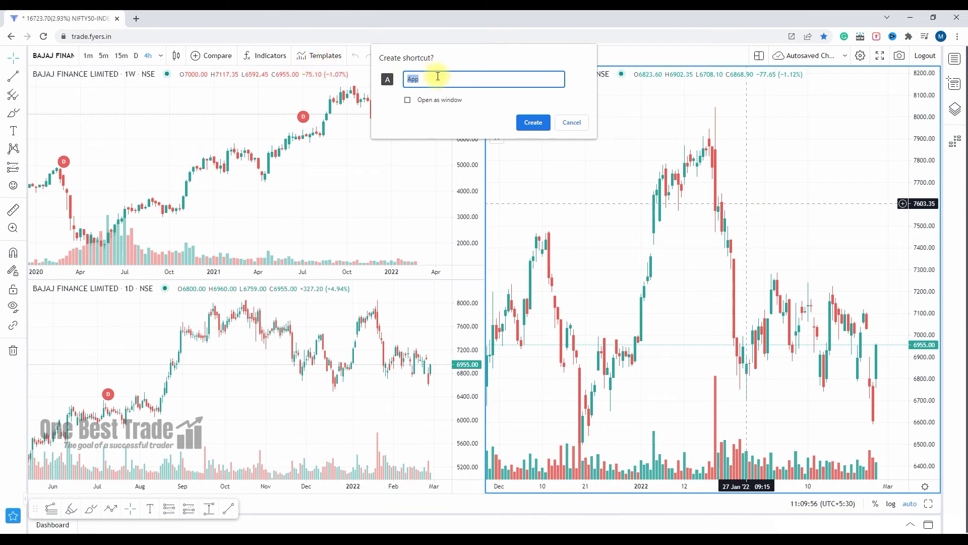
pyautogui.write('FYERS')
pyautogui.click(407, 100)
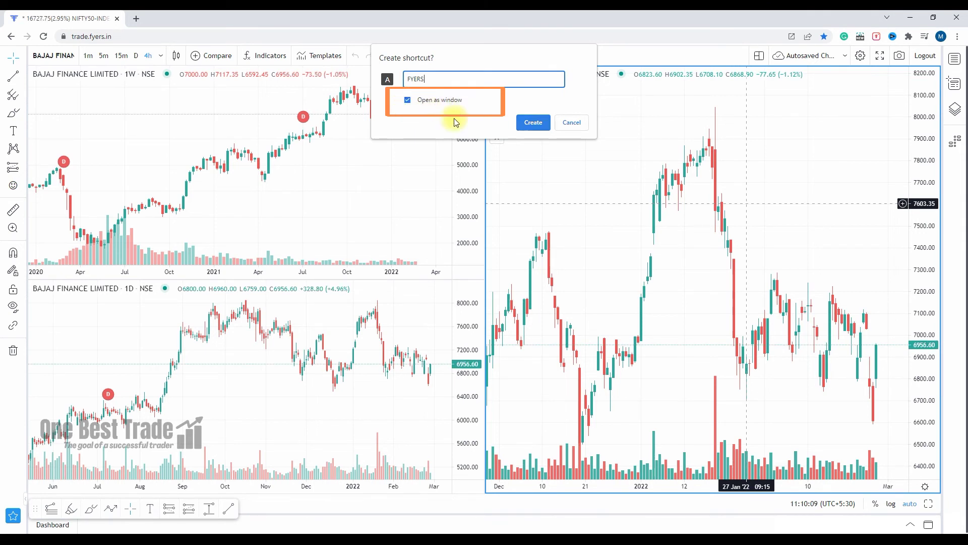
pyautogui.click(533, 124)
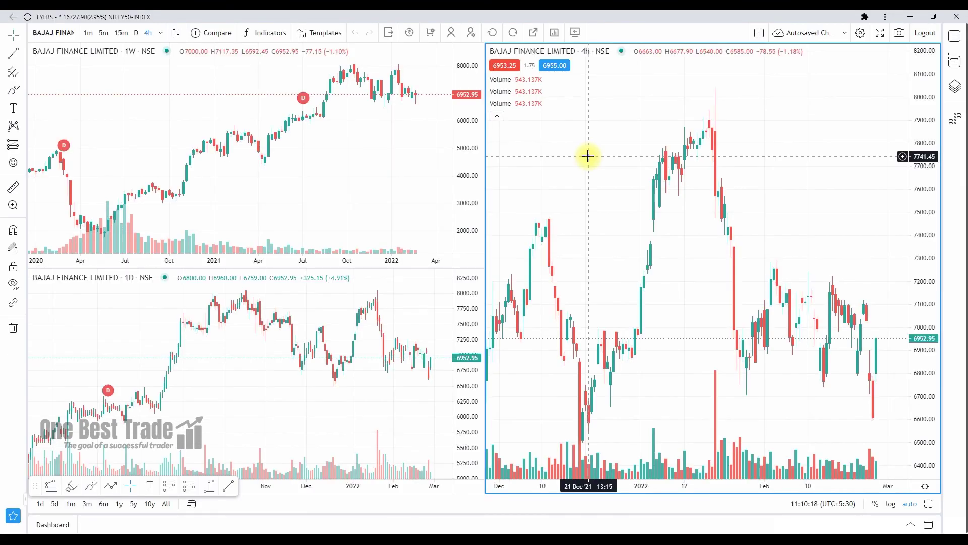